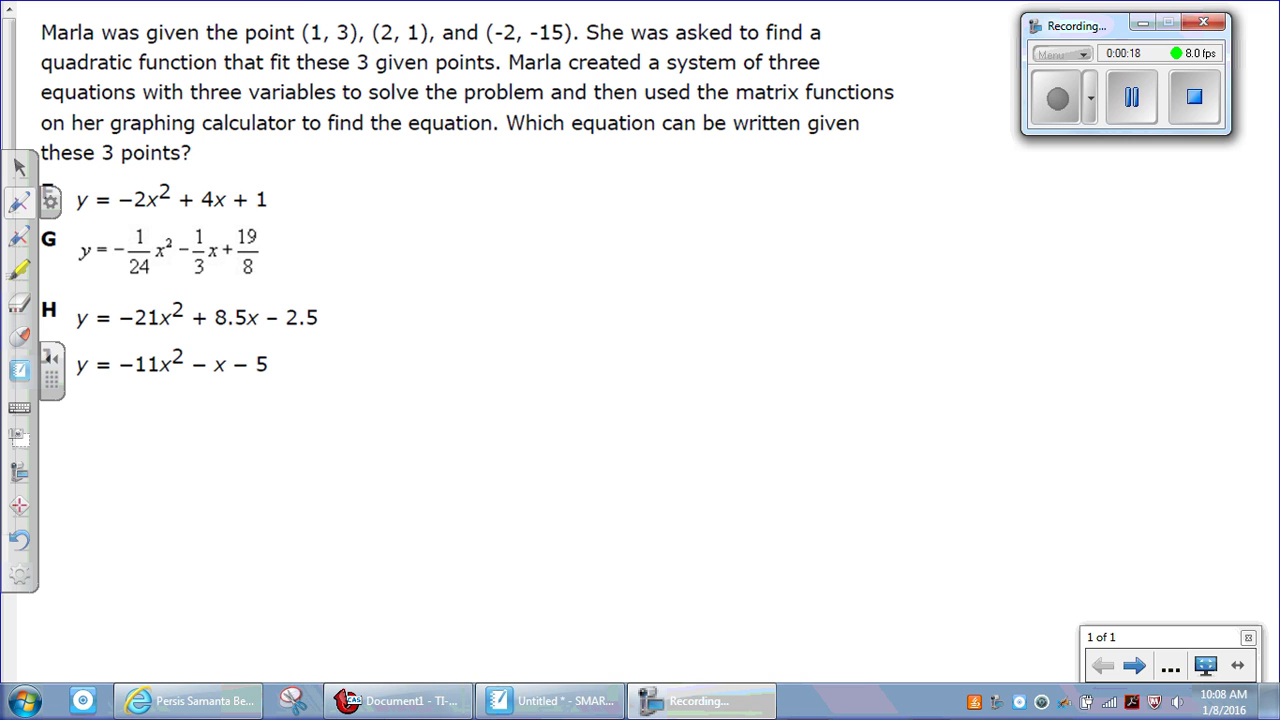
Step: Draw an ink loop around the points (1, 3), (2, 1) and (-2, -15) in the question
{"action": "mouse_move", "coordinate": [293, 18]}
{"action": "left_mouse_down"}
{"action": "mouse_move", "coordinate": [294, 34]}
{"action": "mouse_move", "coordinate": [420, 55]}
{"action": "mouse_move", "coordinate": [588, 44]}
{"action": "mouse_move", "coordinate": [524, 19]}
{"action": "left_mouse_up"}
{"action": "left_click_drag", "start_coordinate": [392, 16], "coordinate": [258, 22]}
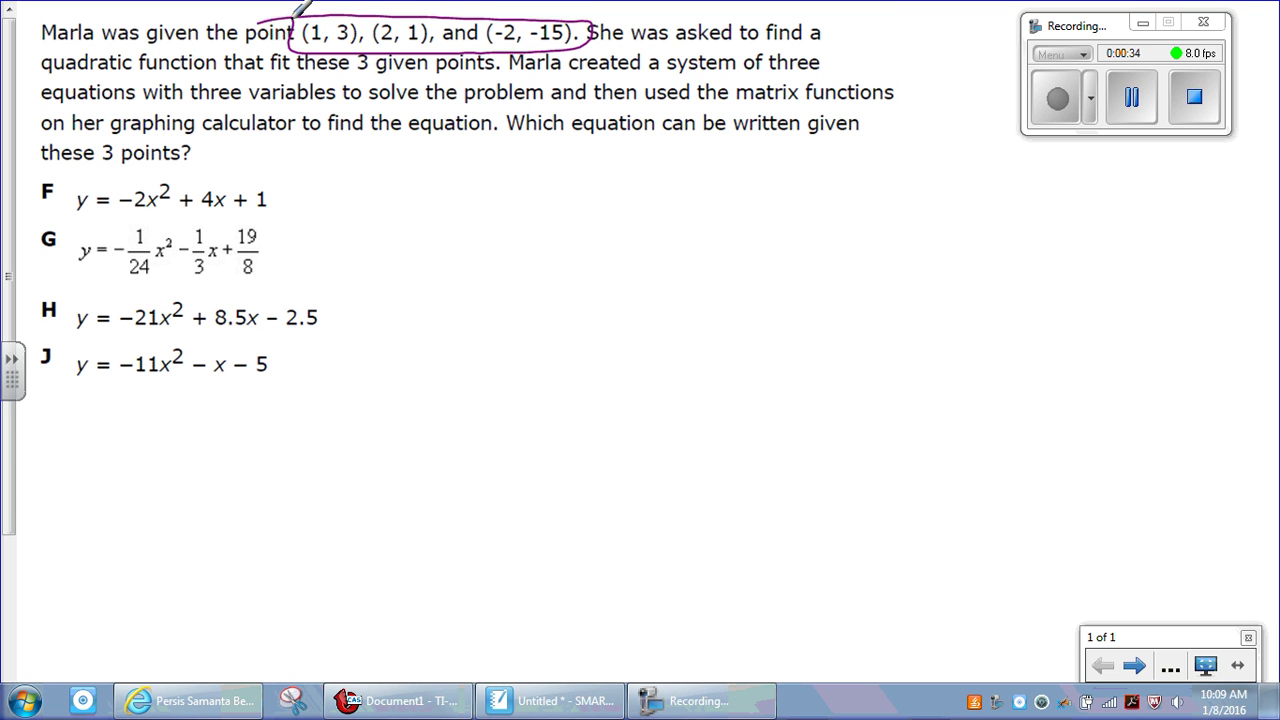
Step: Underline each of the four answer choices F, G, H and J
{"action": "left_click_drag", "start_coordinate": [86, 219], "coordinate": [252, 218]}
{"action": "left_click_drag", "start_coordinate": [84, 283], "coordinate": [259, 286]}
{"action": "left_click_drag", "start_coordinate": [88, 336], "coordinate": [283, 340]}
{"action": "left_click_drag", "start_coordinate": [89, 386], "coordinate": [250, 388]}
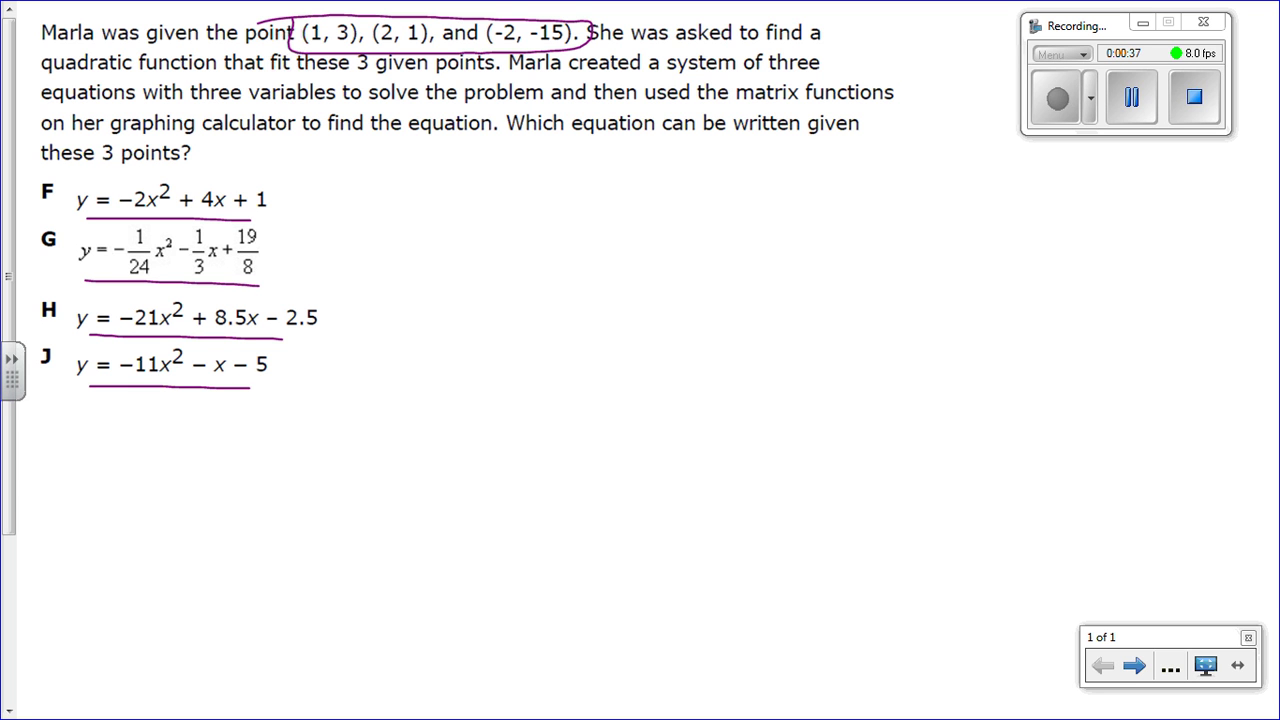
Step: Circle the point (1, 3) on its own, then (2, 1) and (-2, -15), and answer choice F
{"action": "mouse_move", "coordinate": [366, 20]}
{"action": "left_mouse_down"}
{"action": "mouse_move", "coordinate": [334, 17]}
{"action": "mouse_move", "coordinate": [364, 50]}
{"action": "mouse_move", "coordinate": [368, 20]}
{"action": "mouse_move", "coordinate": [396, 50]}
{"action": "mouse_move", "coordinate": [444, 24]}
{"action": "left_mouse_up"}
{"action": "mouse_move", "coordinate": [592, 26]}
{"action": "left_mouse_down"}
{"action": "mouse_move", "coordinate": [548, 17]}
{"action": "mouse_move", "coordinate": [552, 58]}
{"action": "mouse_move", "coordinate": [530, 17]}
{"action": "left_mouse_up"}
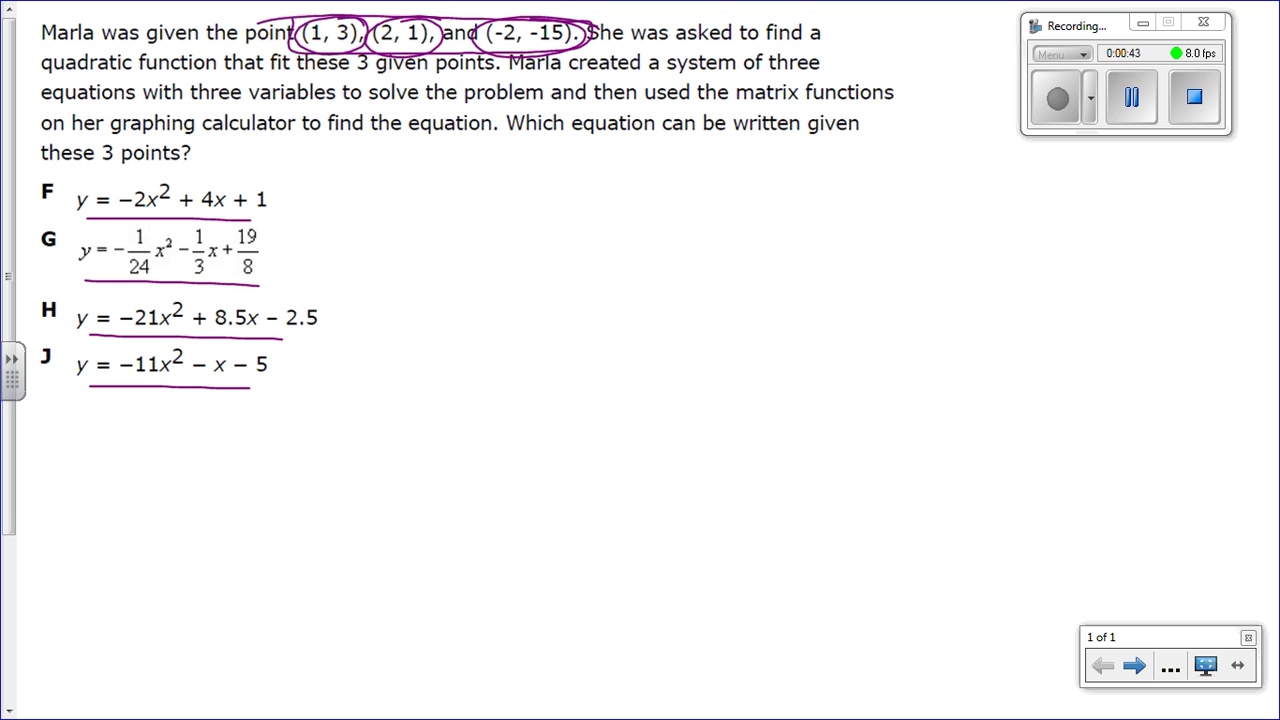
{"action": "mouse_move", "coordinate": [228, 172]}
{"action": "left_mouse_down"}
{"action": "mouse_move", "coordinate": [62, 182]}
{"action": "mouse_move", "coordinate": [294, 212]}
{"action": "mouse_move", "coordinate": [150, 174]}
{"action": "left_mouse_up"}
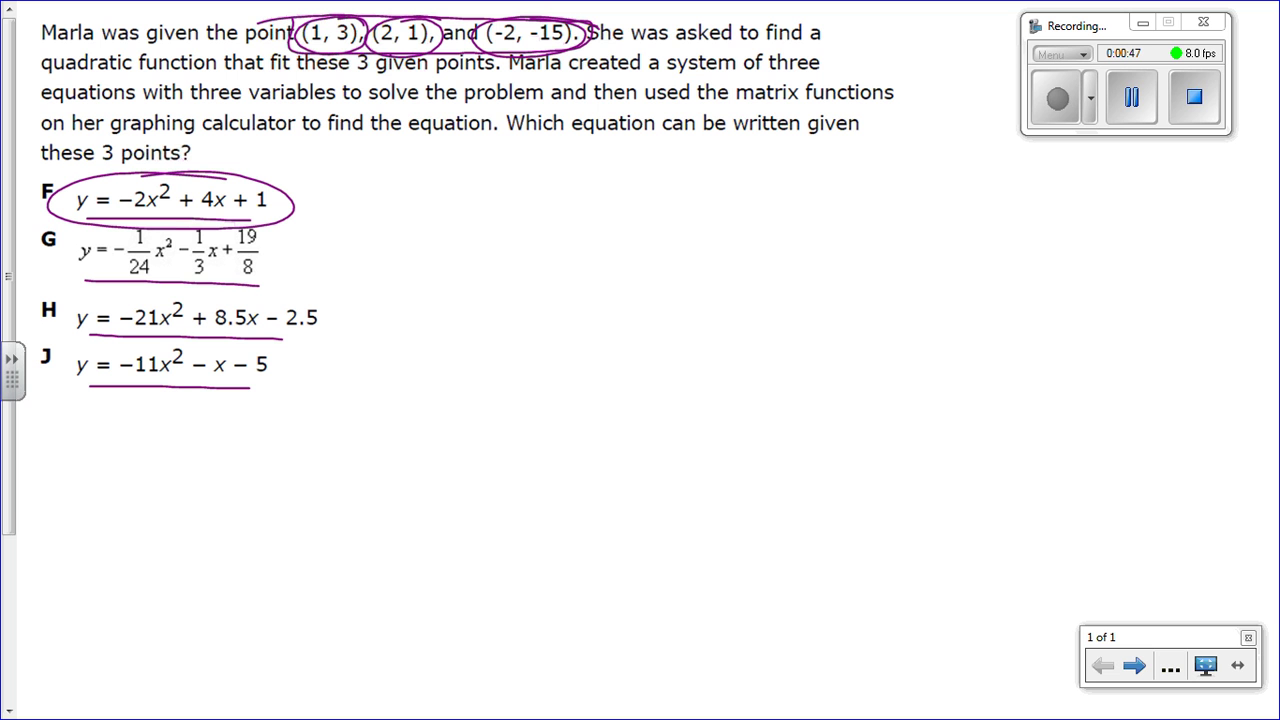
Step: Cross out all four answer choices with a large X and begin writing (1, 3) beside F
{"action": "left_click_drag", "start_coordinate": [48, 150], "coordinate": [293, 430]}
{"action": "mouse_move", "coordinate": [273, 153]}
{"action": "left_mouse_down"}
{"action": "mouse_move", "coordinate": [172, 318]}
{"action": "mouse_move", "coordinate": [58, 416]}
{"action": "left_mouse_up"}
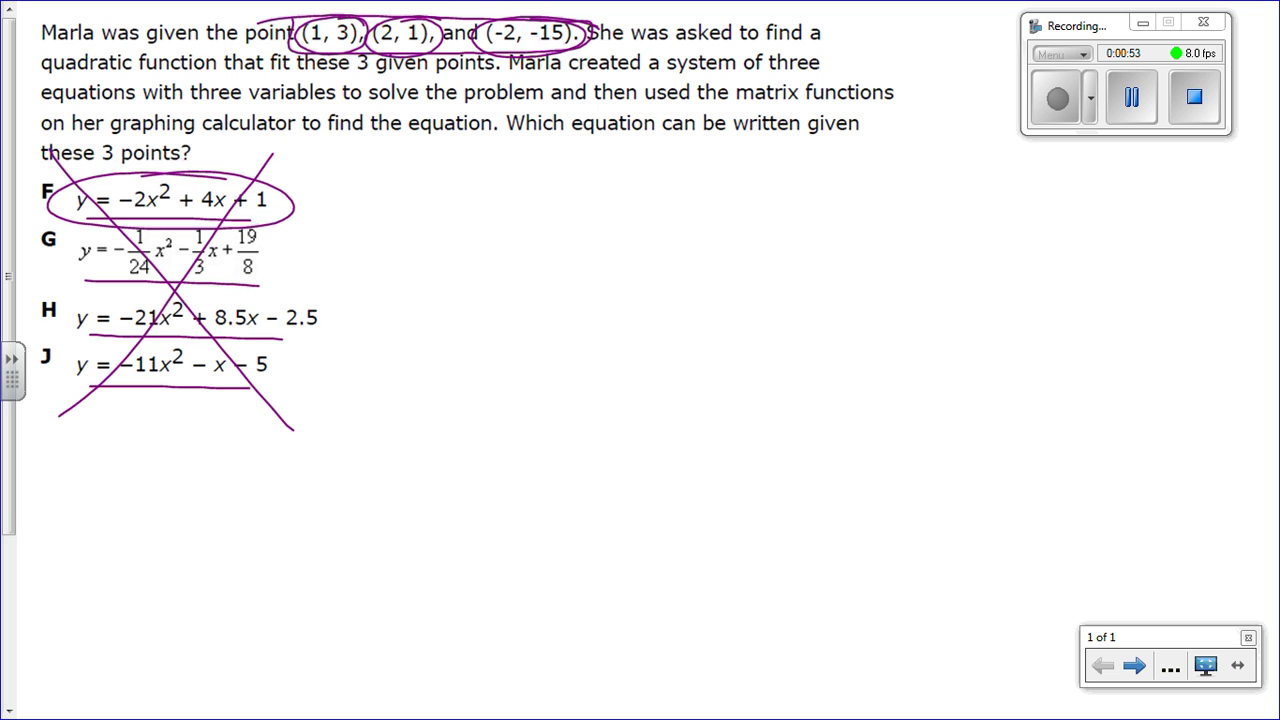
{"action": "mouse_move", "coordinate": [399, 172]}
{"action": "left_mouse_down"}
{"action": "mouse_move", "coordinate": [401, 221]}
{"action": "mouse_move", "coordinate": [417, 200]}
{"action": "mouse_move", "coordinate": [418, 214]}
{"action": "left_mouse_up"}
Step: Finish writing (1, 3) and write (2, 1) and (-2, -15) beneath it
{"action": "left_click_drag", "start_coordinate": [440, 208], "coordinate": [432, 228]}
{"action": "mouse_move", "coordinate": [466, 186]}
{"action": "left_mouse_down"}
{"action": "mouse_move", "coordinate": [484, 200]}
{"action": "mouse_move", "coordinate": [470, 218]}
{"action": "left_mouse_up"}
{"action": "left_click_drag", "start_coordinate": [502, 176], "coordinate": [518, 228]}
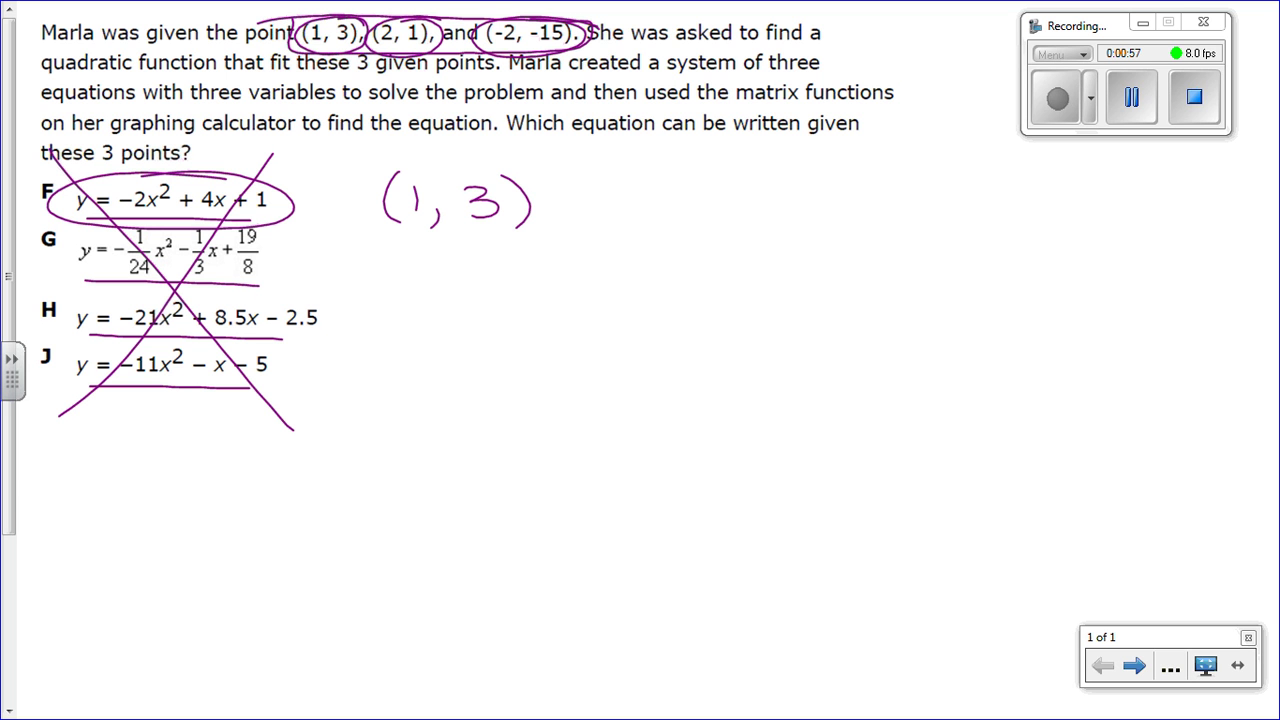
{"action": "mouse_move", "coordinate": [400, 268]}
{"action": "left_mouse_down"}
{"action": "mouse_move", "coordinate": [402, 316]}
{"action": "mouse_move", "coordinate": [440, 308]}
{"action": "mouse_move", "coordinate": [450, 322]}
{"action": "left_mouse_up"}
{"action": "mouse_move", "coordinate": [488, 282]}
{"action": "left_mouse_down"}
{"action": "mouse_move", "coordinate": [492, 306]}
{"action": "mouse_move", "coordinate": [534, 320]}
{"action": "left_mouse_up"}
{"action": "mouse_move", "coordinate": [414, 356]}
{"action": "left_mouse_down"}
{"action": "mouse_move", "coordinate": [406, 408]}
{"action": "mouse_move", "coordinate": [442, 383]}
{"action": "left_mouse_up"}
{"action": "mouse_move", "coordinate": [452, 370]}
{"action": "left_mouse_down"}
{"action": "mouse_move", "coordinate": [468, 364]}
{"action": "mouse_move", "coordinate": [476, 400]}
{"action": "left_mouse_up"}
{"action": "mouse_move", "coordinate": [494, 396]}
{"action": "left_mouse_down"}
{"action": "mouse_move", "coordinate": [494, 416]}
{"action": "mouse_move", "coordinate": [524, 379]}
{"action": "left_mouse_up"}
{"action": "mouse_move", "coordinate": [544, 362]}
{"action": "left_mouse_down"}
{"action": "mouse_move", "coordinate": [581, 362]}
{"action": "mouse_move", "coordinate": [564, 375]}
{"action": "mouse_move", "coordinate": [568, 408]}
{"action": "left_mouse_up"}
{"action": "mouse_move", "coordinate": [588, 350]}
{"action": "left_mouse_down"}
{"action": "mouse_move", "coordinate": [602, 364]}
{"action": "mouse_move", "coordinate": [600, 420]}
{"action": "left_mouse_up"}
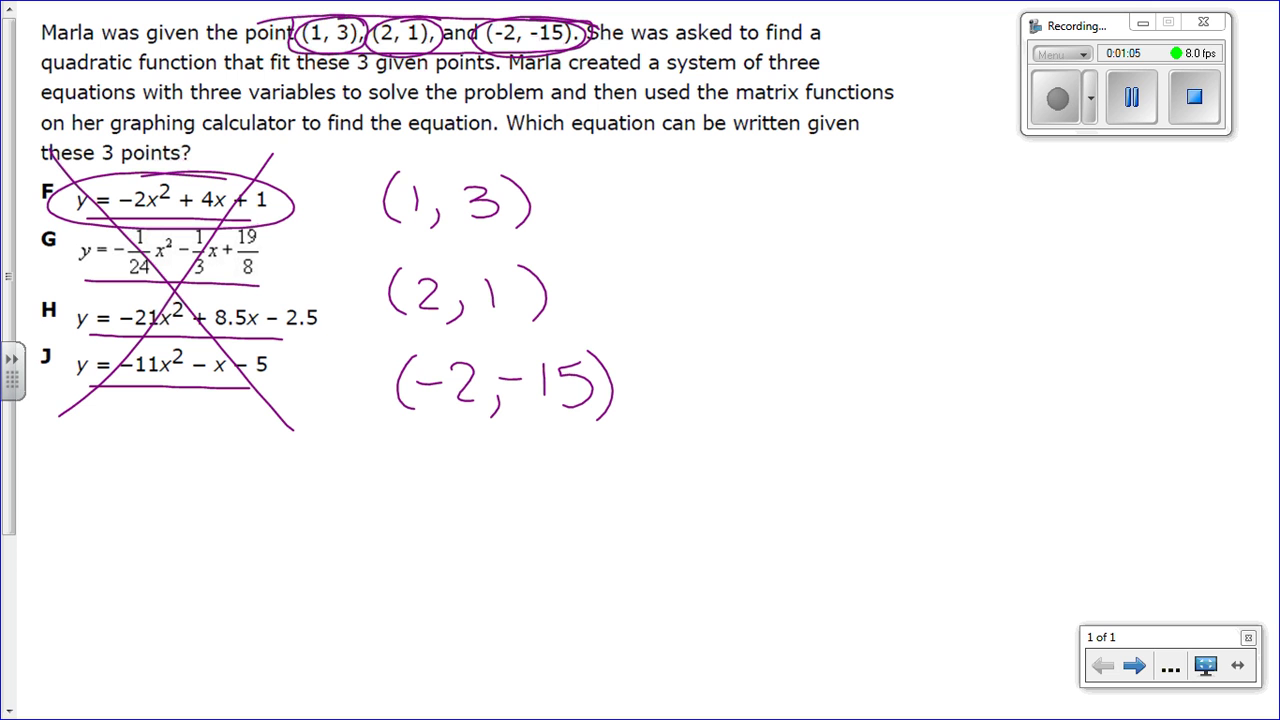
Step: Label the x and y parts of all three written points
{"action": "left_click_drag", "start_coordinate": [410, 150], "coordinate": [426, 166]}
{"action": "mouse_move", "coordinate": [426, 150]}
{"action": "left_mouse_down"}
{"action": "mouse_move", "coordinate": [410, 166]}
{"action": "mouse_move", "coordinate": [488, 162]}
{"action": "mouse_move", "coordinate": [486, 176]}
{"action": "left_mouse_up"}
{"action": "mouse_move", "coordinate": [420, 256]}
{"action": "left_mouse_down"}
{"action": "mouse_move", "coordinate": [432, 272]}
{"action": "mouse_move", "coordinate": [420, 274]}
{"action": "left_mouse_up"}
{"action": "left_click_drag", "start_coordinate": [494, 252], "coordinate": [508, 282]}
{"action": "mouse_move", "coordinate": [444, 342]}
{"action": "left_mouse_down"}
{"action": "mouse_move", "coordinate": [458, 358]}
{"action": "mouse_move", "coordinate": [440, 358]}
{"action": "left_mouse_up"}
{"action": "left_click_drag", "start_coordinate": [538, 344], "coordinate": [552, 366]}
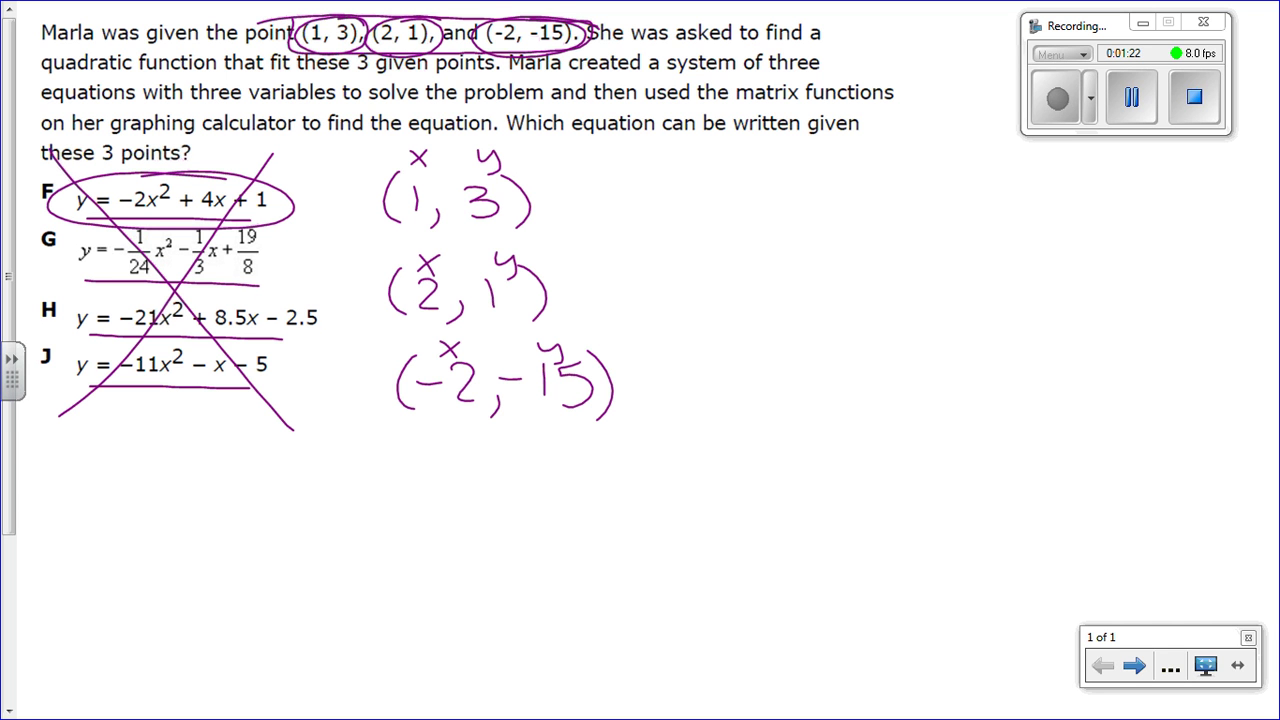
Step: Write 'Indep.' above the x labels and start 'y=' in the top-right area
{"action": "left_click_drag", "start_coordinate": [375, 135], "coordinate": [376, 153]}
{"action": "mouse_move", "coordinate": [383, 151]}
{"action": "left_mouse_down"}
{"action": "mouse_move", "coordinate": [388, 139]}
{"action": "mouse_move", "coordinate": [399, 151]}
{"action": "left_mouse_up"}
{"action": "left_click_drag", "start_coordinate": [418, 125], "coordinate": [424, 146]}
{"action": "left_click_drag", "start_coordinate": [433, 136], "coordinate": [435, 146]}
{"action": "left_click_drag", "start_coordinate": [450, 144], "coordinate": [451, 145]}
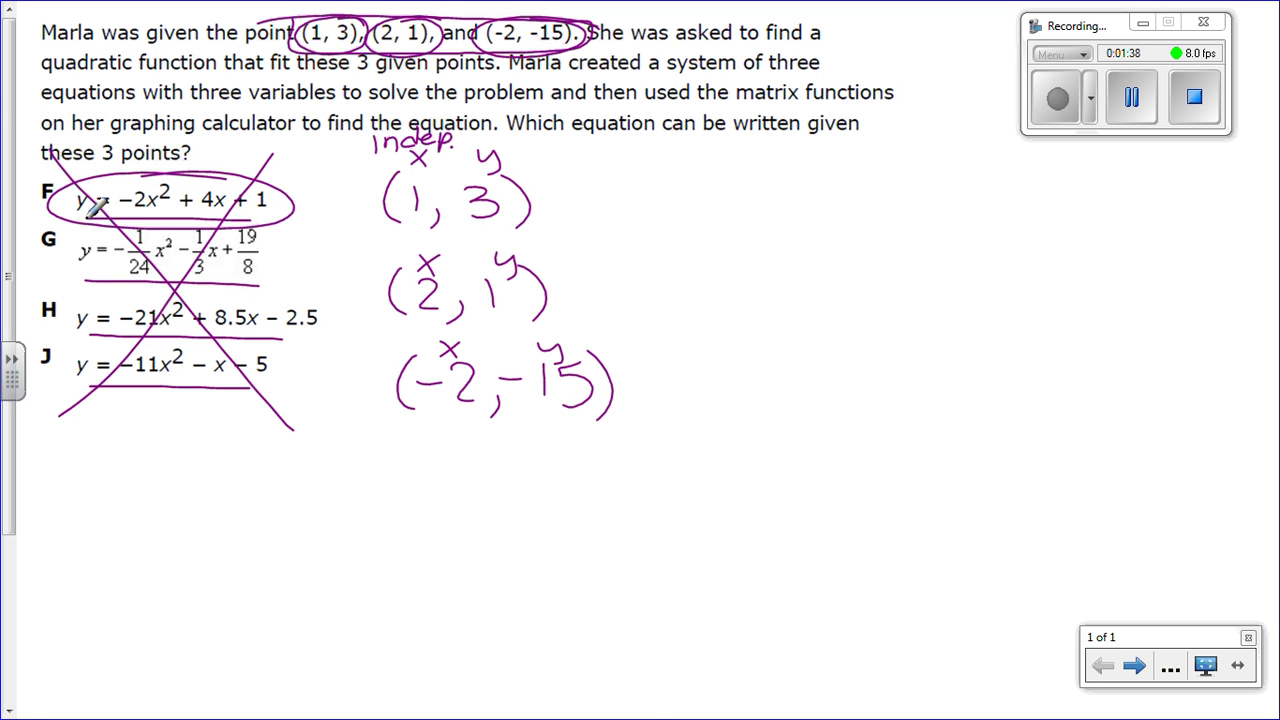
{"action": "left_click_drag", "start_coordinate": [1077, 26], "coordinate": [985, 583]}
{"action": "mouse_move", "coordinate": [842, 42]}
{"action": "left_mouse_down"}
{"action": "mouse_move", "coordinate": [856, 50]}
{"action": "mouse_move", "coordinate": [843, 87]}
{"action": "mouse_move", "coordinate": [899, 52]}
{"action": "mouse_move", "coordinate": [898, 66]}
{"action": "left_mouse_up"}
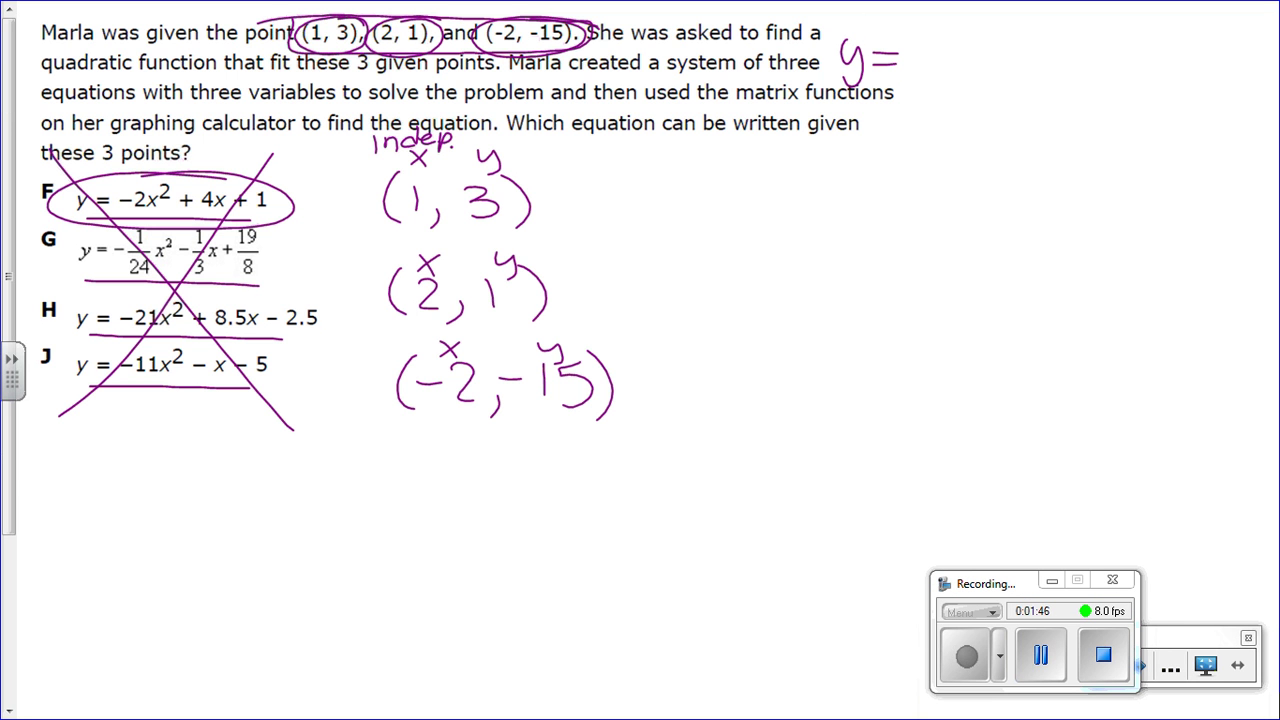
Step: Erase 'y=' and write ax²+bx+c=y in the top-right area
{"action": "mouse_move", "coordinate": [851, 34]}
{"action": "left_mouse_down"}
{"action": "mouse_move", "coordinate": [850, 91]}
{"action": "mouse_move", "coordinate": [880, 49]}
{"action": "left_mouse_up"}
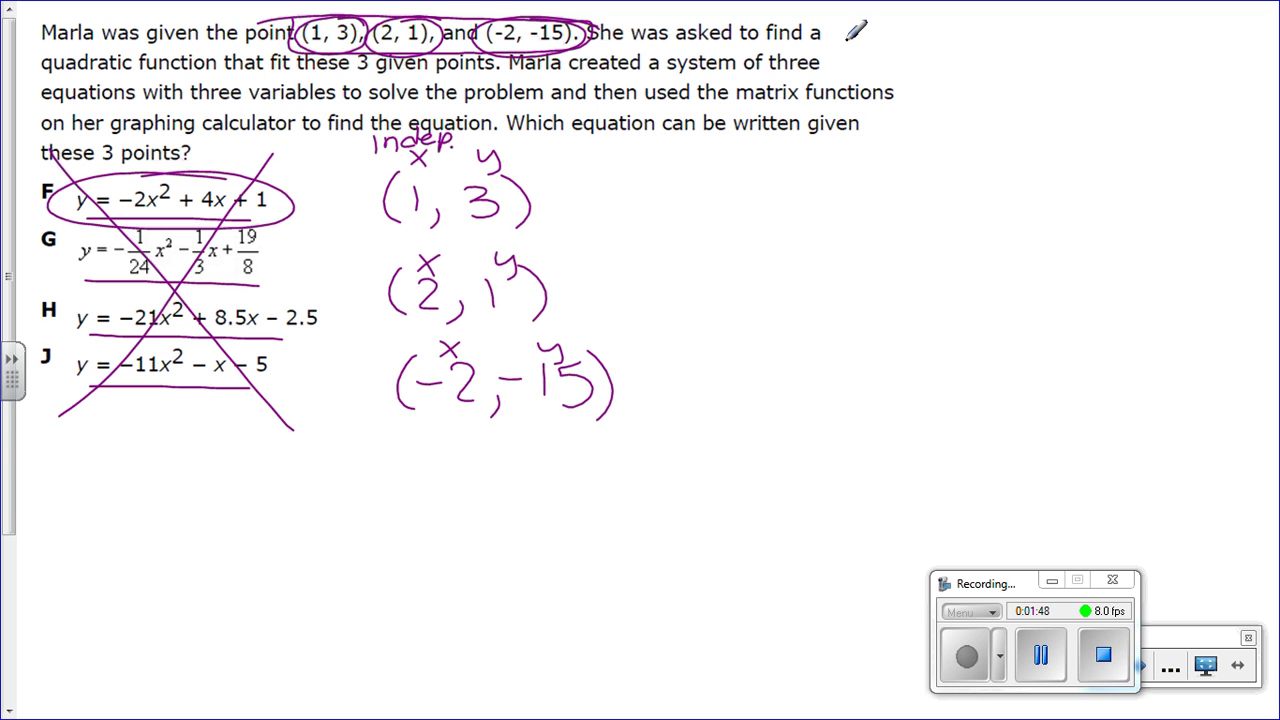
{"action": "left_click_drag", "start_coordinate": [1156, 39], "coordinate": [1182, 39]}
{"action": "mouse_move", "coordinate": [1156, 53]}
{"action": "left_mouse_down"}
{"action": "mouse_move", "coordinate": [1234, 36]}
{"action": "mouse_move", "coordinate": [1212, 72]}
{"action": "left_mouse_up"}
{"action": "mouse_move", "coordinate": [900, 38]}
{"action": "left_mouse_down"}
{"action": "mouse_move", "coordinate": [886, 36]}
{"action": "mouse_move", "coordinate": [914, 62]}
{"action": "mouse_move", "coordinate": [946, 64]}
{"action": "left_mouse_up"}
{"action": "left_click_drag", "start_coordinate": [946, 38], "coordinate": [924, 64]}
{"action": "left_click_drag", "start_coordinate": [952, 24], "coordinate": [980, 68]}
{"action": "mouse_move", "coordinate": [964, 53]}
{"action": "left_mouse_down"}
{"action": "mouse_move", "coordinate": [1014, 44]}
{"action": "mouse_move", "coordinate": [1004, 62]}
{"action": "left_mouse_up"}
{"action": "left_click_drag", "start_coordinate": [1030, 36], "coordinate": [1056, 62]}
{"action": "mouse_move", "coordinate": [1056, 32]}
{"action": "left_mouse_down"}
{"action": "mouse_move", "coordinate": [1028, 62]}
{"action": "mouse_move", "coordinate": [1080, 62]}
{"action": "mouse_move", "coordinate": [1098, 45]}
{"action": "mouse_move", "coordinate": [1140, 62]}
{"action": "left_mouse_up"}
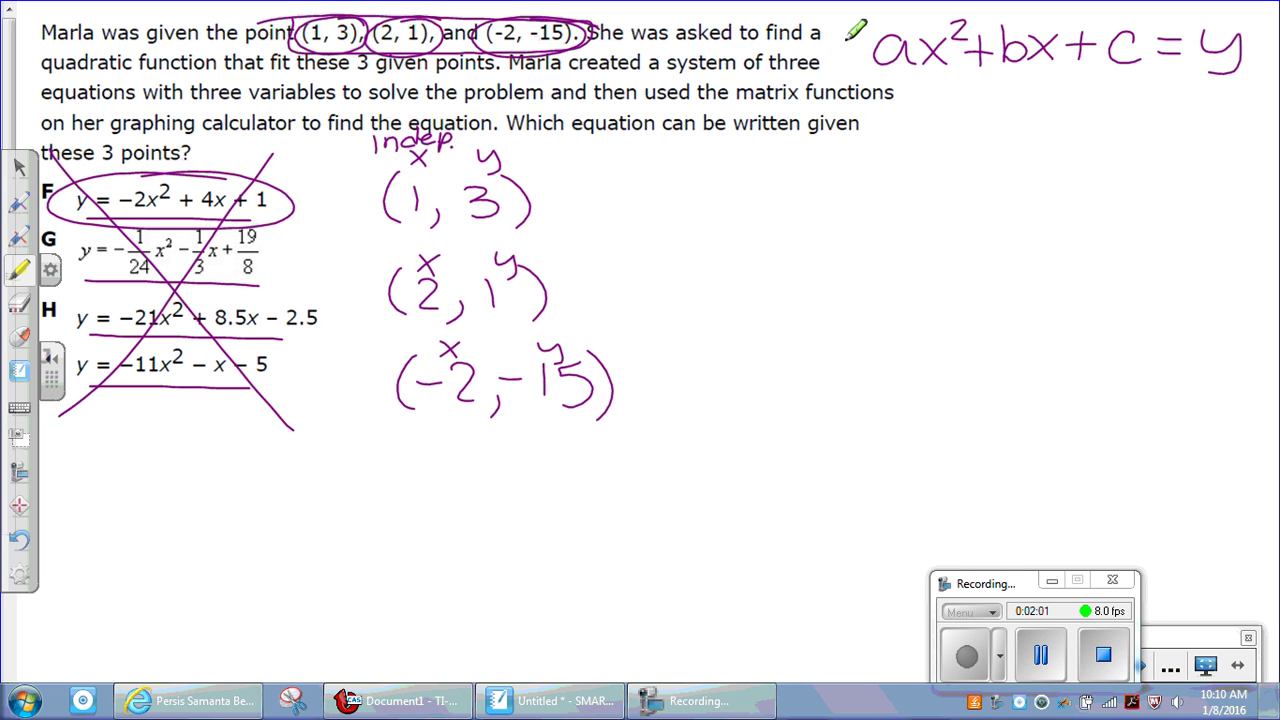
Step: Highlight a, b and c yellow, plus the phrase 'find the equation.'
{"action": "mouse_move", "coordinate": [868, 34]}
{"action": "left_mouse_down"}
{"action": "mouse_move", "coordinate": [888, 52]}
{"action": "mouse_move", "coordinate": [912, 44]}
{"action": "left_mouse_up"}
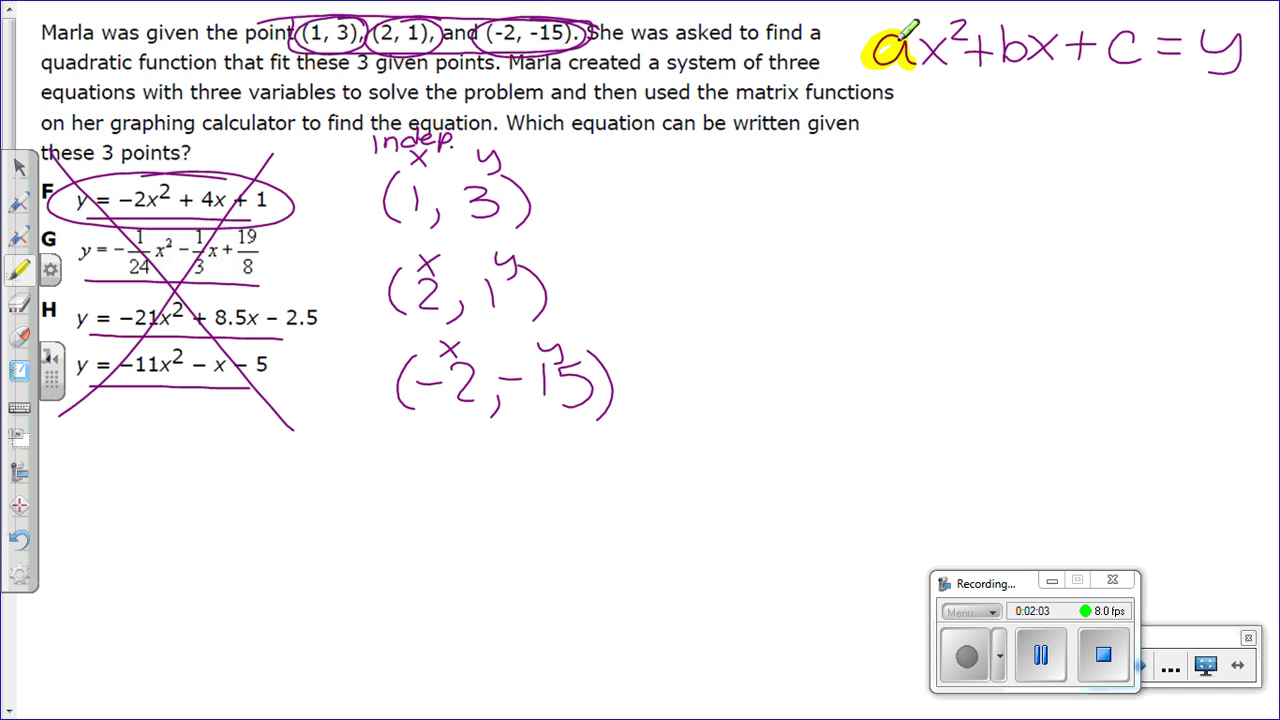
{"action": "left_click_drag", "start_coordinate": [998, 18], "coordinate": [1002, 62]}
{"action": "mouse_move", "coordinate": [1138, 28]}
{"action": "left_mouse_down"}
{"action": "mouse_move", "coordinate": [1110, 66]}
{"action": "mouse_move", "coordinate": [1145, 60]}
{"action": "left_mouse_up"}
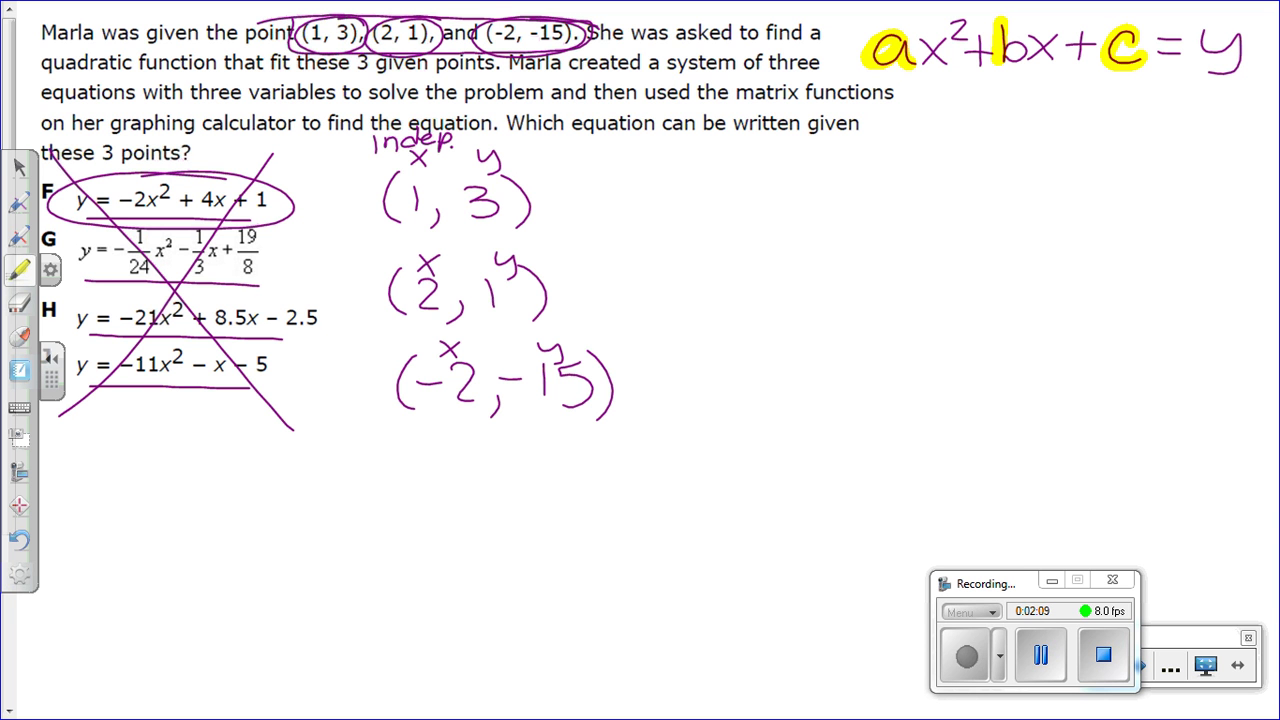
{"action": "left_click_drag", "start_coordinate": [328, 123], "coordinate": [500, 123]}
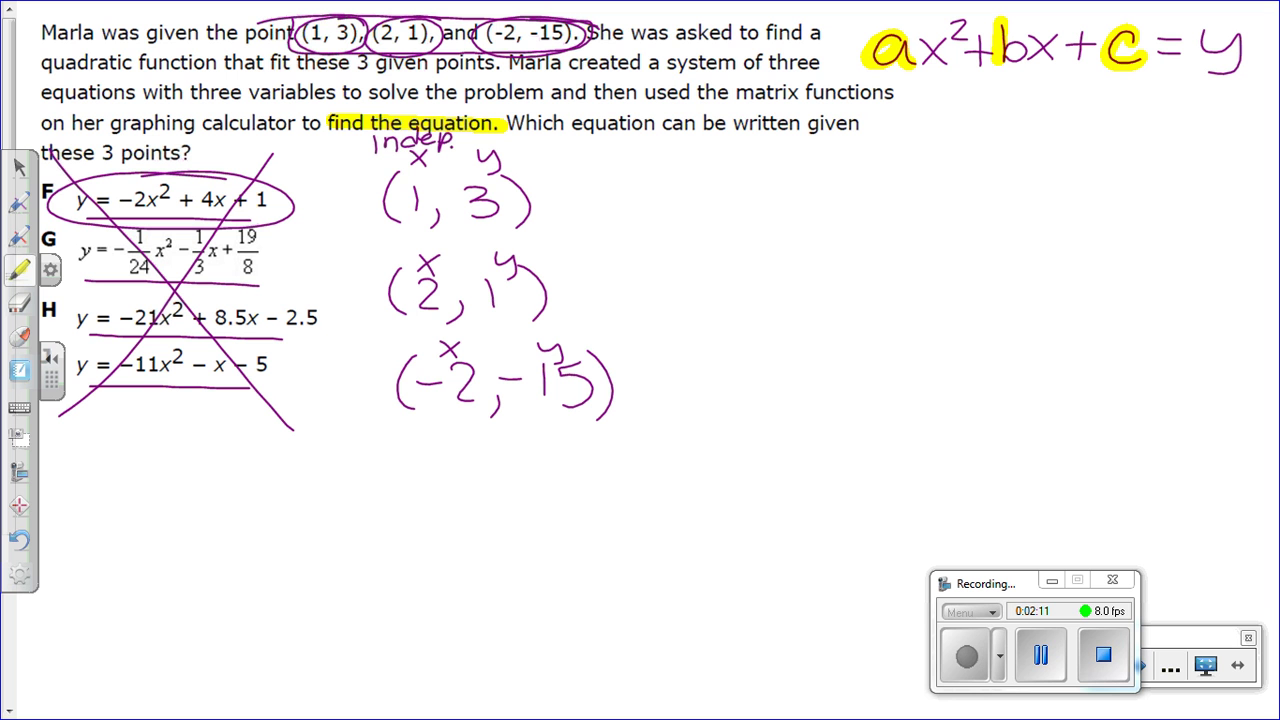
Step: Trace the formula's x terms and the x-values 1, 2 and -2 in red ink
{"action": "left_click", "coordinate": [19, 203]}
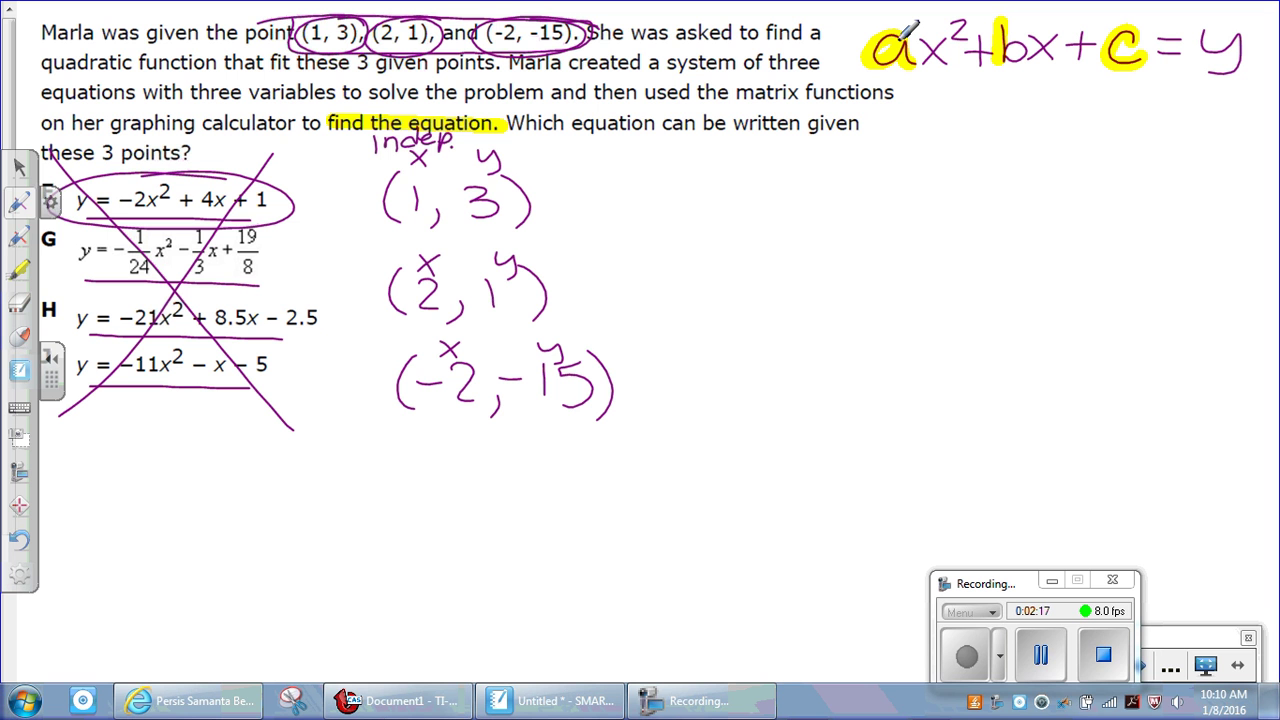
{"action": "left_click", "coordinate": [19, 236]}
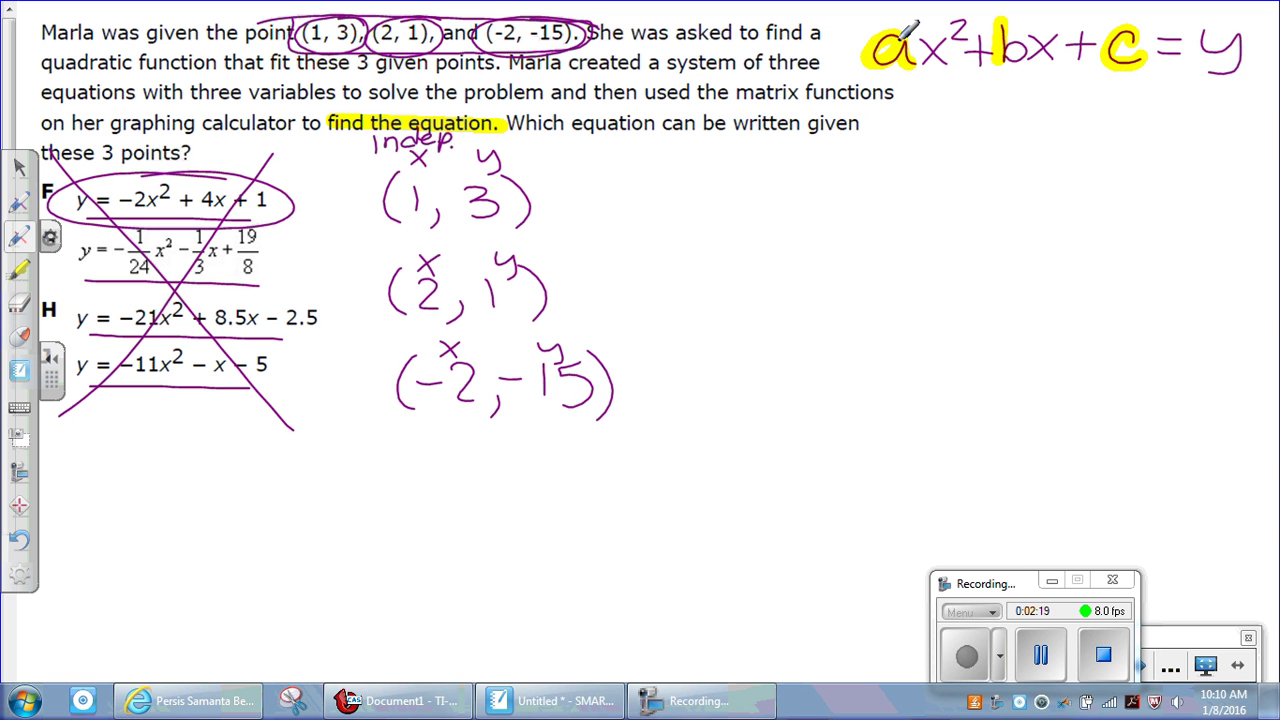
{"action": "left_click_drag", "start_coordinate": [924, 40], "coordinate": [944, 64]}
{"action": "left_click_drag", "start_coordinate": [944, 40], "coordinate": [924, 64]}
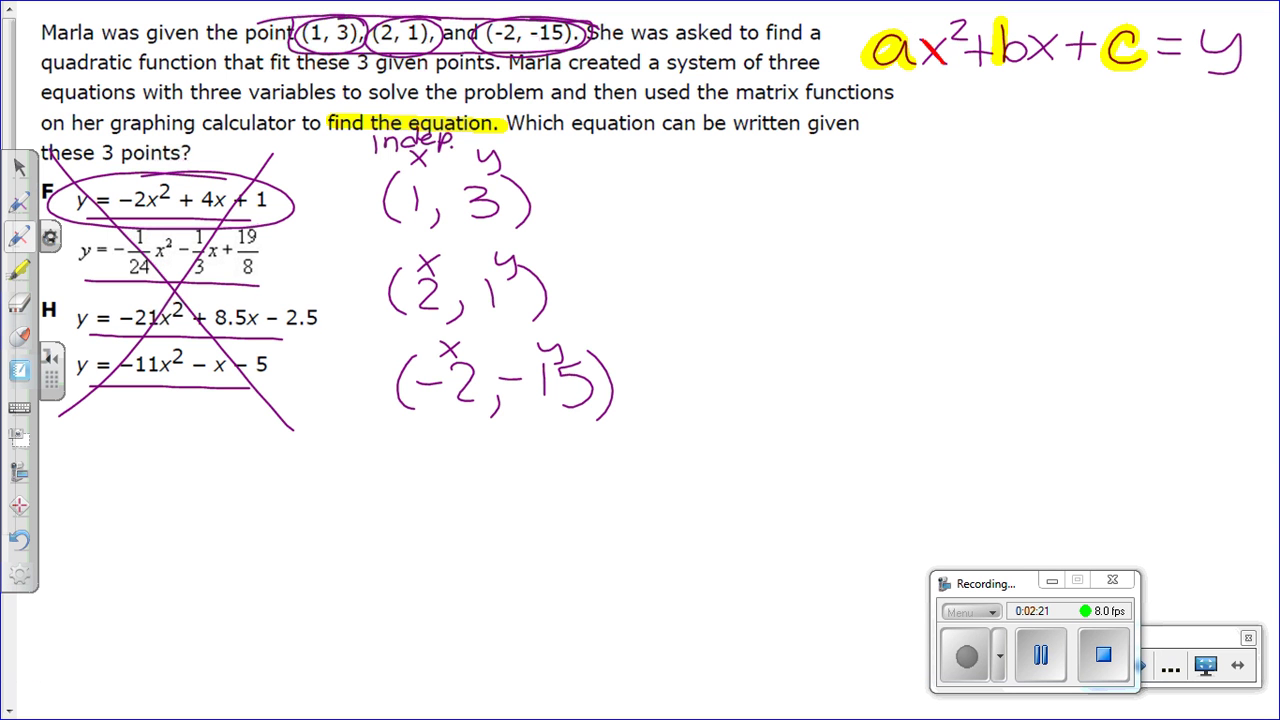
{"action": "mouse_move", "coordinate": [1030, 36]}
{"action": "left_mouse_down"}
{"action": "mouse_move", "coordinate": [1054, 60]}
{"action": "mouse_move", "coordinate": [1030, 58]}
{"action": "left_mouse_up"}
{"action": "left_click_drag", "start_coordinate": [418, 184], "coordinate": [419, 214]}
{"action": "mouse_move", "coordinate": [416, 282]}
{"action": "left_mouse_down"}
{"action": "mouse_move", "coordinate": [420, 308]}
{"action": "mouse_move", "coordinate": [436, 310]}
{"action": "left_mouse_up"}
{"action": "left_click_drag", "start_coordinate": [416, 380], "coordinate": [482, 398]}
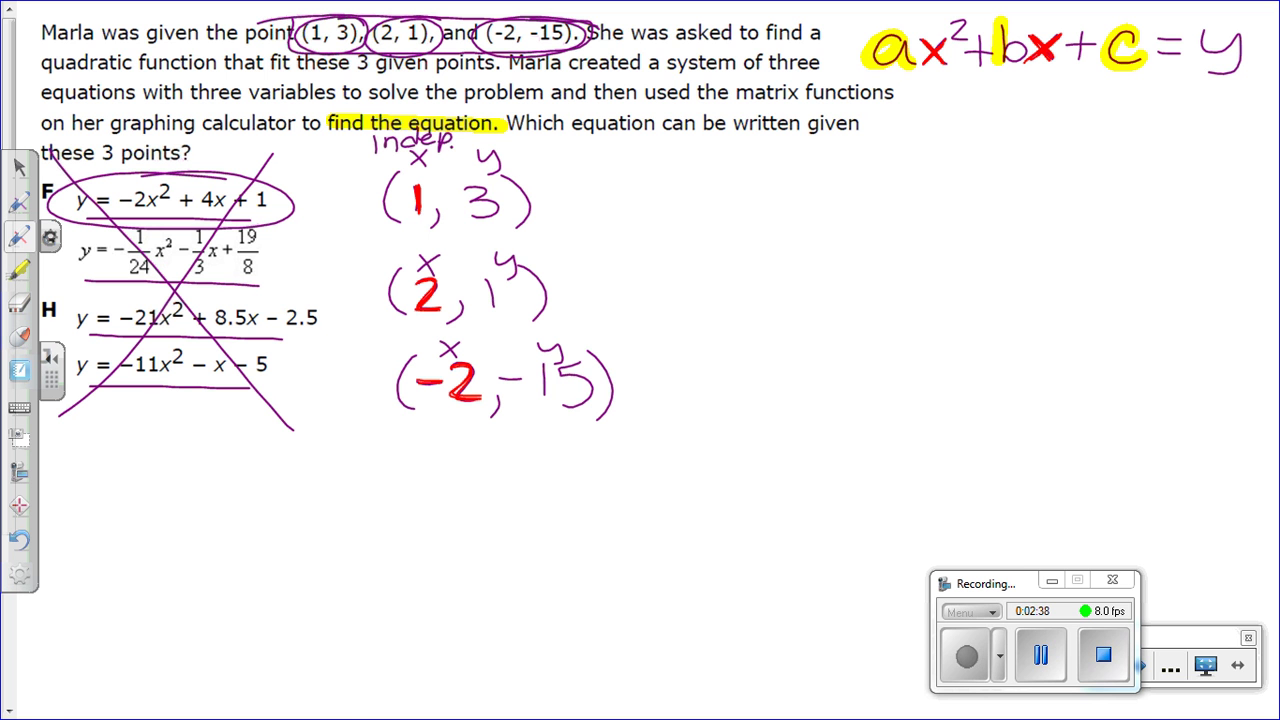
Step: Set the pen colour to green and trace the formula's y in green
{"action": "left_click", "coordinate": [18, 270]}
{"action": "left_click", "coordinate": [50, 269]}
{"action": "left_click", "coordinate": [197, 380]}
{"action": "left_click", "coordinate": [928, 34]}
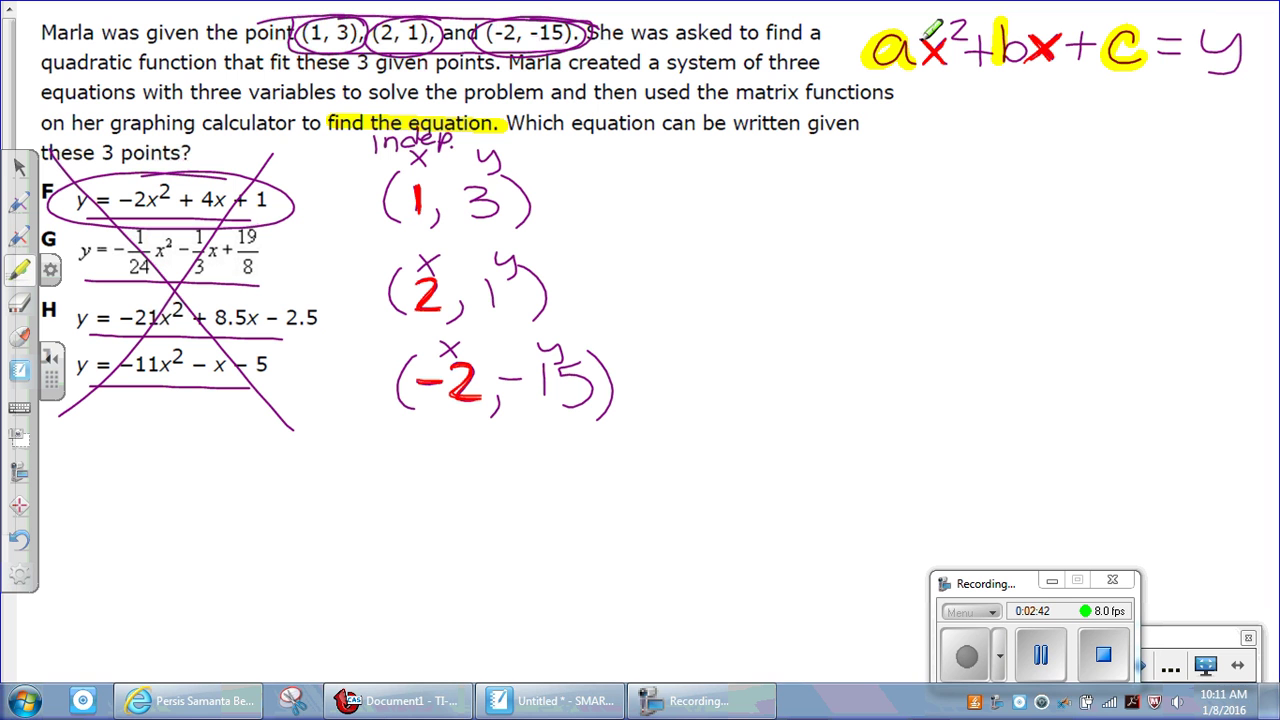
{"action": "mouse_move", "coordinate": [1198, 26]}
{"action": "left_mouse_down"}
{"action": "mouse_move", "coordinate": [1238, 68]}
{"action": "mouse_move", "coordinate": [1210, 78]}
{"action": "left_mouse_up"}
Step: Colour the y-values 3, 1 and -15 green, then return to the purple pen
{"action": "mouse_move", "coordinate": [460, 186]}
{"action": "left_mouse_down"}
{"action": "mouse_move", "coordinate": [485, 195]}
{"action": "mouse_move", "coordinate": [470, 218]}
{"action": "left_mouse_up"}
{"action": "left_click", "coordinate": [487, 278]}
{"action": "left_click_drag", "start_coordinate": [487, 280], "coordinate": [491, 318]}
{"action": "mouse_move", "coordinate": [496, 378]}
{"action": "left_mouse_down"}
{"action": "mouse_move", "coordinate": [534, 378]}
{"action": "mouse_move", "coordinate": [547, 402]}
{"action": "left_mouse_up"}
{"action": "mouse_move", "coordinate": [590, 360]}
{"action": "left_mouse_down"}
{"action": "mouse_move", "coordinate": [566, 368]}
{"action": "mouse_move", "coordinate": [558, 404]}
{"action": "left_mouse_up"}
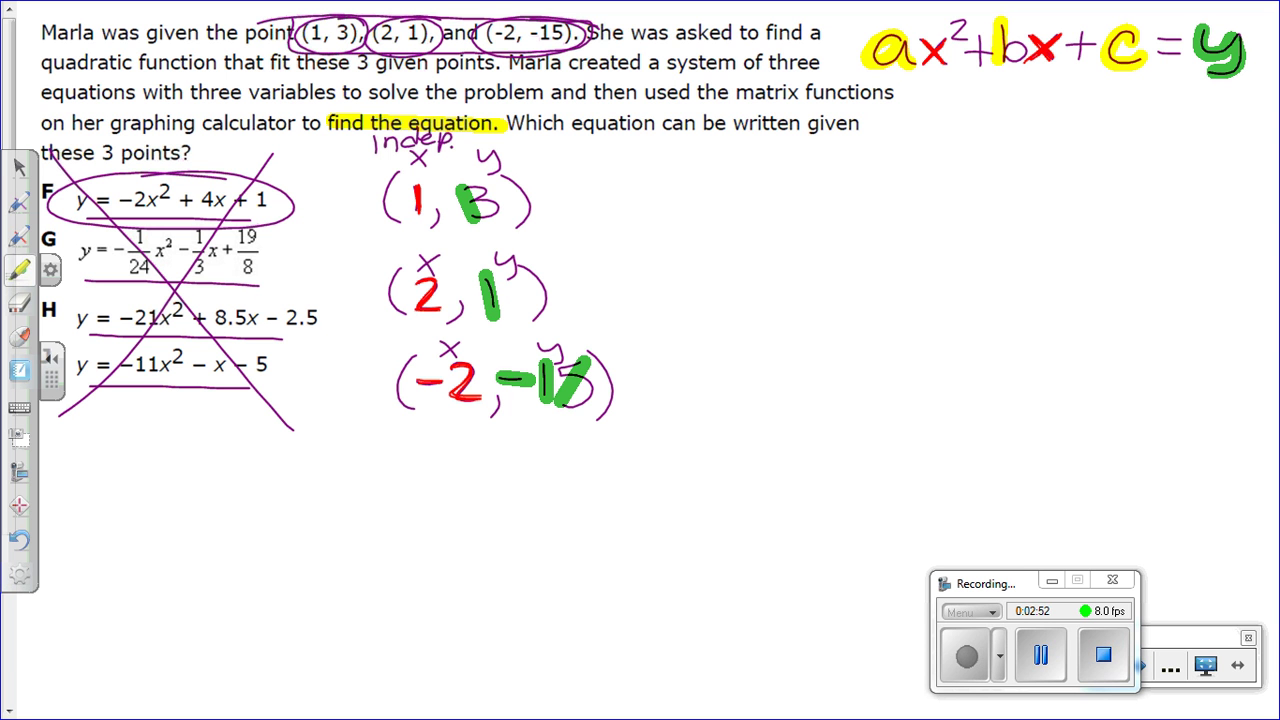
{"action": "mouse_move", "coordinate": [594, 356]}
{"action": "left_mouse_down"}
{"action": "mouse_move", "coordinate": [560, 366]}
{"action": "mouse_move", "coordinate": [568, 406]}
{"action": "left_mouse_up"}
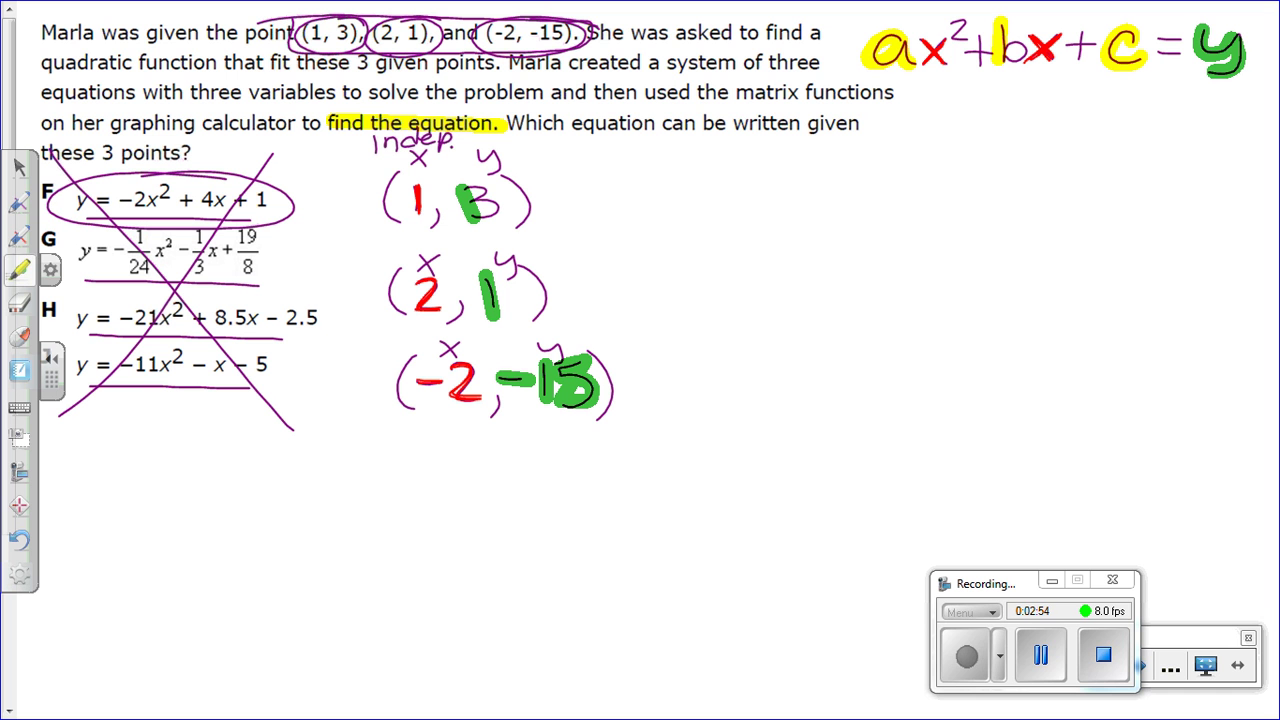
{"action": "left_click", "coordinate": [19, 201]}
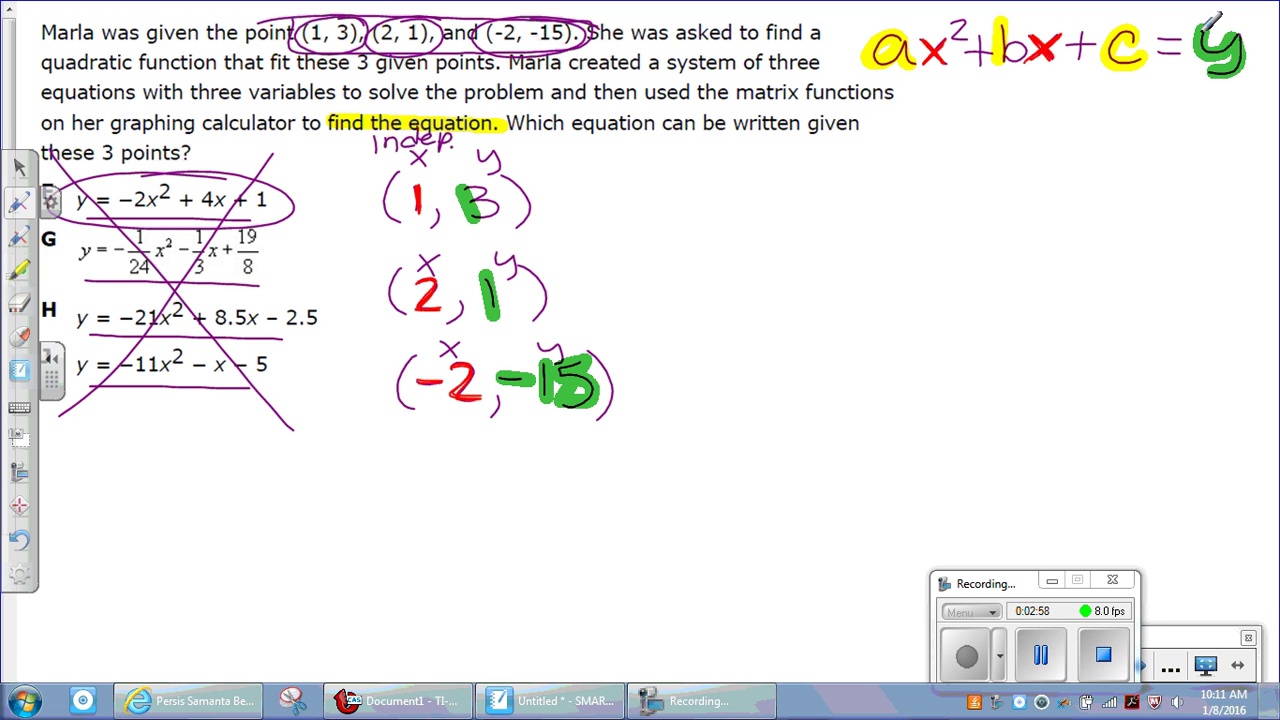
Step: Write a(1)²+b(1)+c = 3 for the point (1, 3), circling its y-value 3
{"action": "left_click_drag", "start_coordinate": [650, 182], "coordinate": [664, 204]}
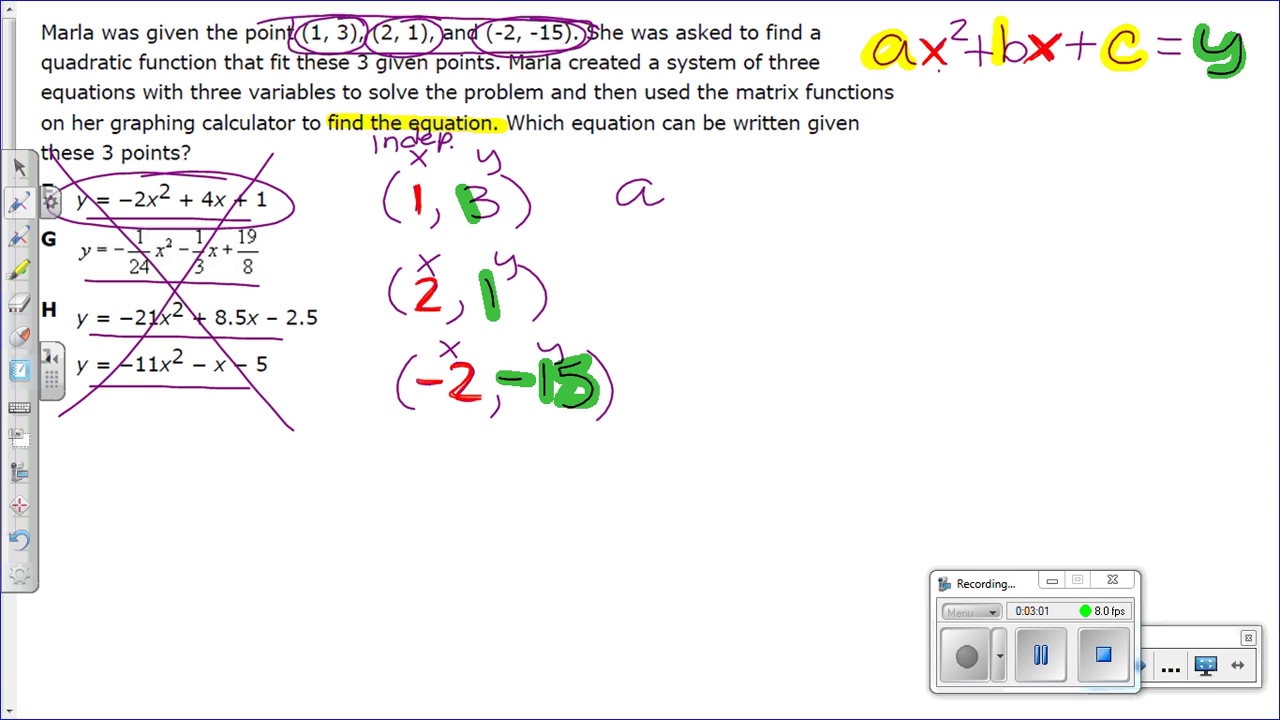
{"action": "mouse_move", "coordinate": [682, 165]}
{"action": "left_mouse_down"}
{"action": "mouse_move", "coordinate": [675, 210]}
{"action": "mouse_move", "coordinate": [700, 212]}
{"action": "mouse_move", "coordinate": [714, 152]}
{"action": "mouse_move", "coordinate": [722, 200]}
{"action": "mouse_move", "coordinate": [734, 191]}
{"action": "left_mouse_up"}
{"action": "left_click_drag", "start_coordinate": [744, 160], "coordinate": [746, 206]}
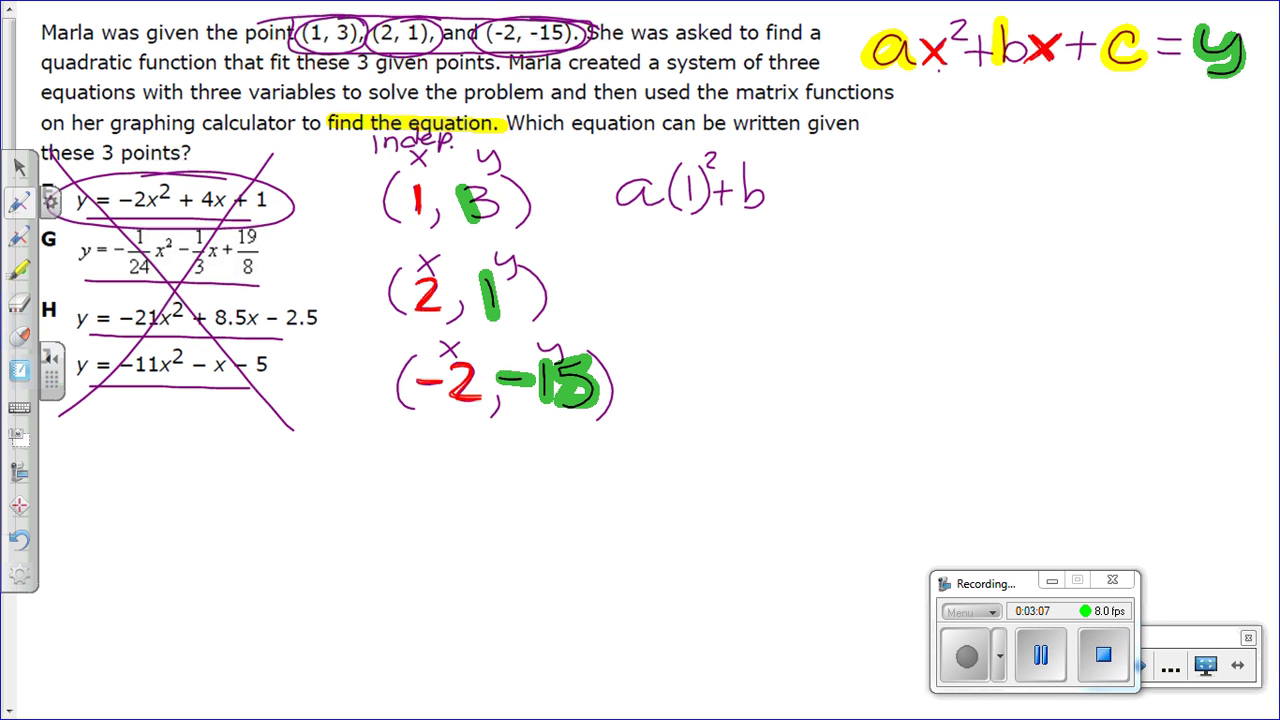
{"action": "left_click_drag", "start_coordinate": [782, 170], "coordinate": [777, 208]}
{"action": "mouse_move", "coordinate": [792, 183]}
{"action": "left_mouse_down"}
{"action": "mouse_move", "coordinate": [807, 218]}
{"action": "mouse_move", "coordinate": [824, 198]}
{"action": "left_mouse_up"}
{"action": "left_click", "coordinate": [814, 196]}
{"action": "mouse_move", "coordinate": [824, 198]}
{"action": "left_mouse_down"}
{"action": "mouse_move", "coordinate": [858, 208]}
{"action": "mouse_move", "coordinate": [888, 197]}
{"action": "mouse_move", "coordinate": [888, 209]}
{"action": "left_mouse_up"}
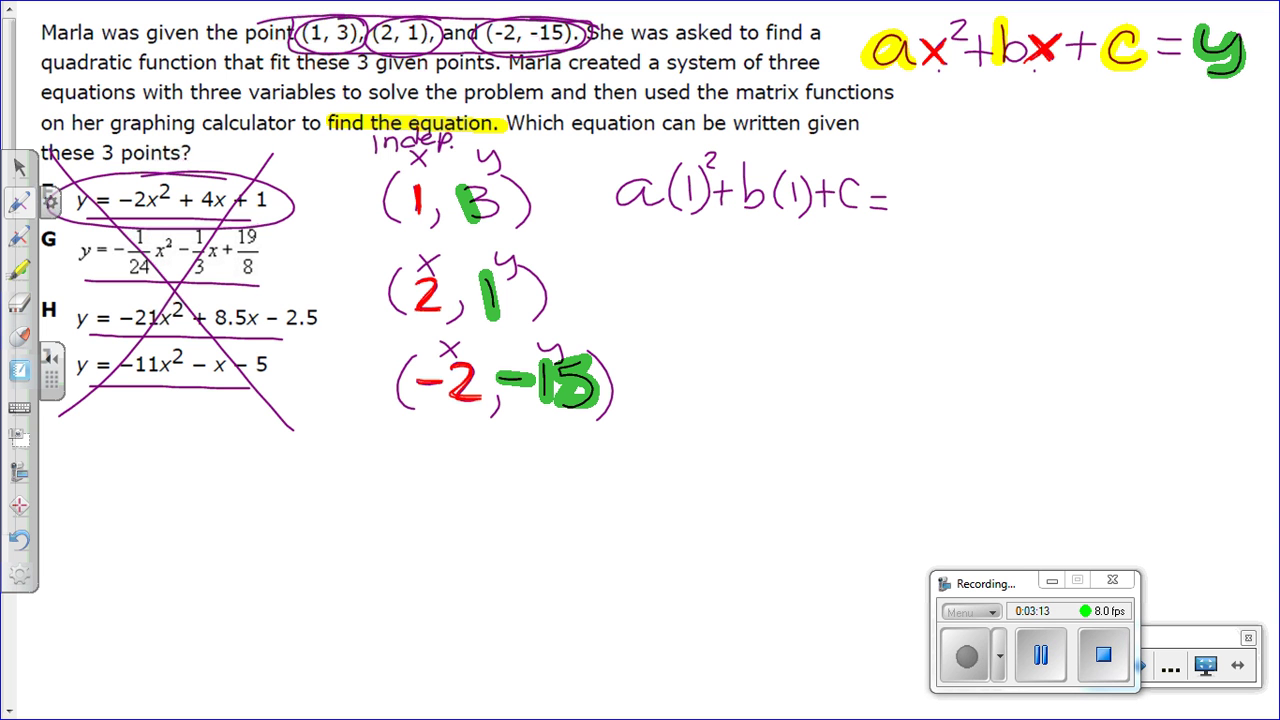
{"action": "mouse_move", "coordinate": [508, 186]}
{"action": "left_mouse_down"}
{"action": "mouse_move", "coordinate": [494, 180]}
{"action": "mouse_move", "coordinate": [516, 218]}
{"action": "mouse_move", "coordinate": [506, 188]}
{"action": "left_mouse_up"}
{"action": "mouse_move", "coordinate": [908, 176]}
{"action": "left_mouse_down"}
{"action": "mouse_move", "coordinate": [928, 194]}
{"action": "mouse_move", "coordinate": [914, 212]}
{"action": "left_mouse_up"}
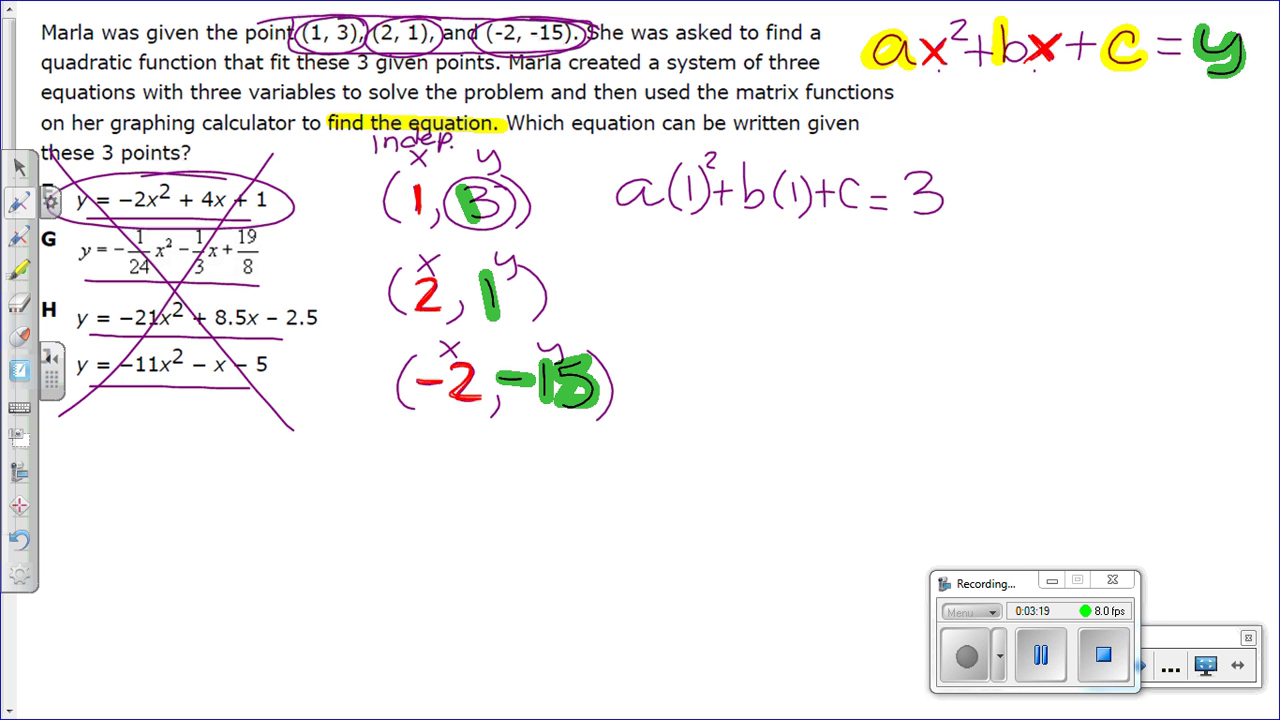
Step: Begin a(2)² below, underlining the x in ax² and retracing the x-value 2
{"action": "left_click_drag", "start_coordinate": [627, 284], "coordinate": [645, 282]}
{"action": "mouse_move", "coordinate": [671, 264]}
{"action": "left_mouse_down"}
{"action": "mouse_move", "coordinate": [666, 308]}
{"action": "mouse_move", "coordinate": [712, 310]}
{"action": "left_mouse_up"}
{"action": "left_click_drag", "start_coordinate": [925, 74], "coordinate": [941, 76]}
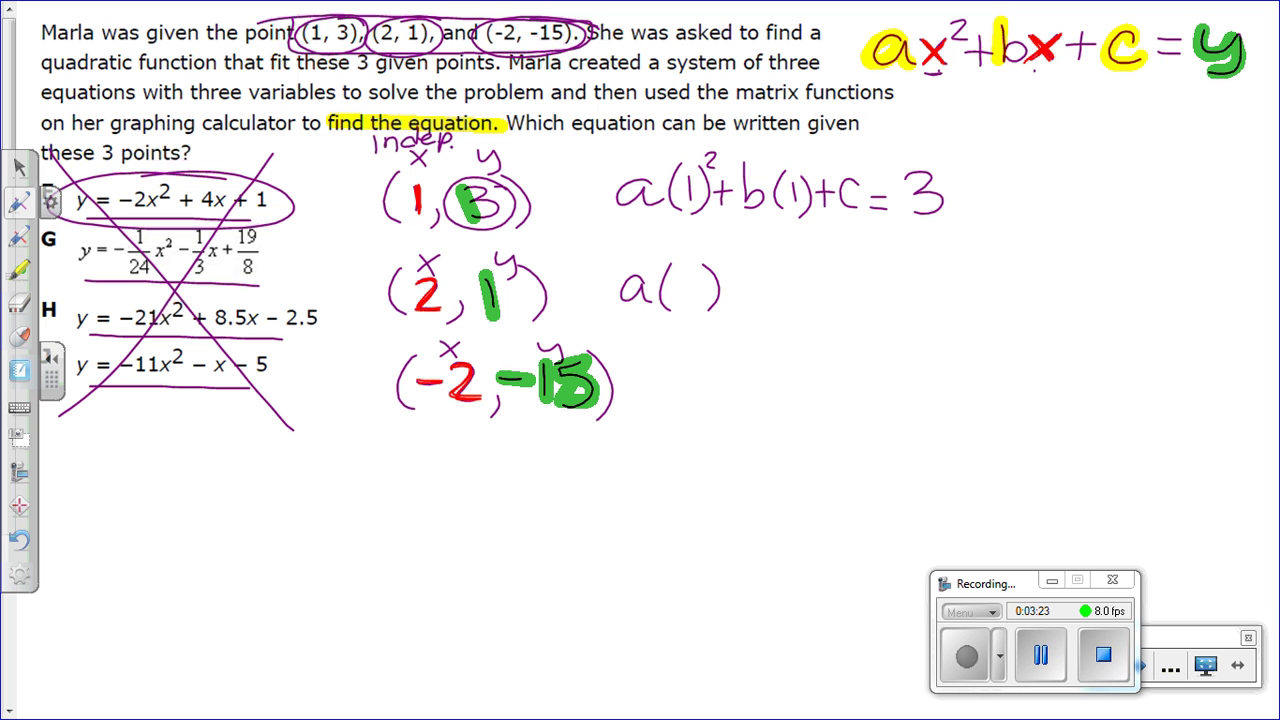
{"action": "left_click_drag", "start_coordinate": [420, 283], "coordinate": [434, 314]}
{"action": "left_click_drag", "start_coordinate": [680, 276], "coordinate": [706, 304]}
{"action": "mouse_move", "coordinate": [707, 250]}
{"action": "left_mouse_down"}
{"action": "mouse_move", "coordinate": [732, 298]}
{"action": "mouse_move", "coordinate": [747, 258]}
{"action": "mouse_move", "coordinate": [753, 298]}
{"action": "left_mouse_up"}
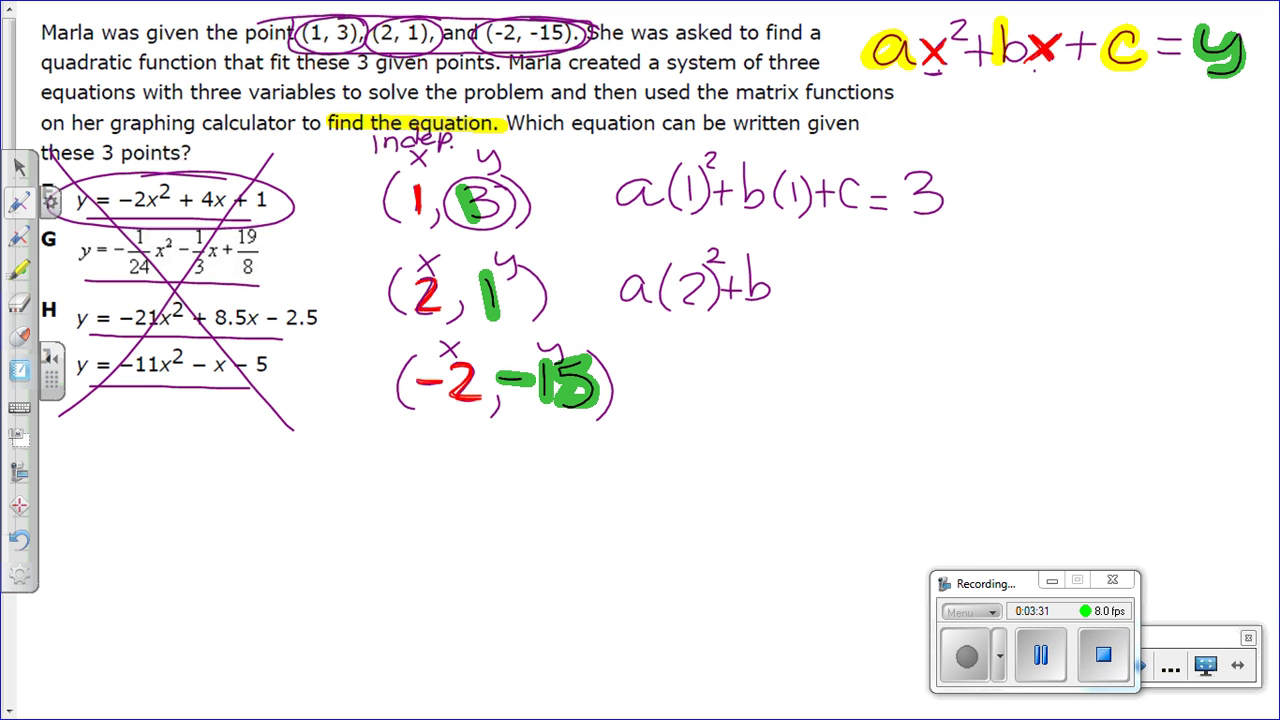
Step: Add +b(2)+c = to the second equation, underlining the x in bx
{"action": "left_click_drag", "start_coordinate": [792, 256], "coordinate": [785, 306]}
{"action": "left_click_drag", "start_coordinate": [1030, 70], "coordinate": [1045, 70]}
{"action": "left_click_drag", "start_coordinate": [798, 268], "coordinate": [816, 312]}
{"action": "left_click_drag", "start_coordinate": [843, 268], "coordinate": [843, 300]}
{"action": "mouse_move", "coordinate": [830, 285]}
{"action": "left_mouse_down"}
{"action": "mouse_move", "coordinate": [866, 300]}
{"action": "mouse_move", "coordinate": [896, 284]}
{"action": "left_mouse_up"}
{"action": "left_click_drag", "start_coordinate": [880, 298], "coordinate": [900, 298]}
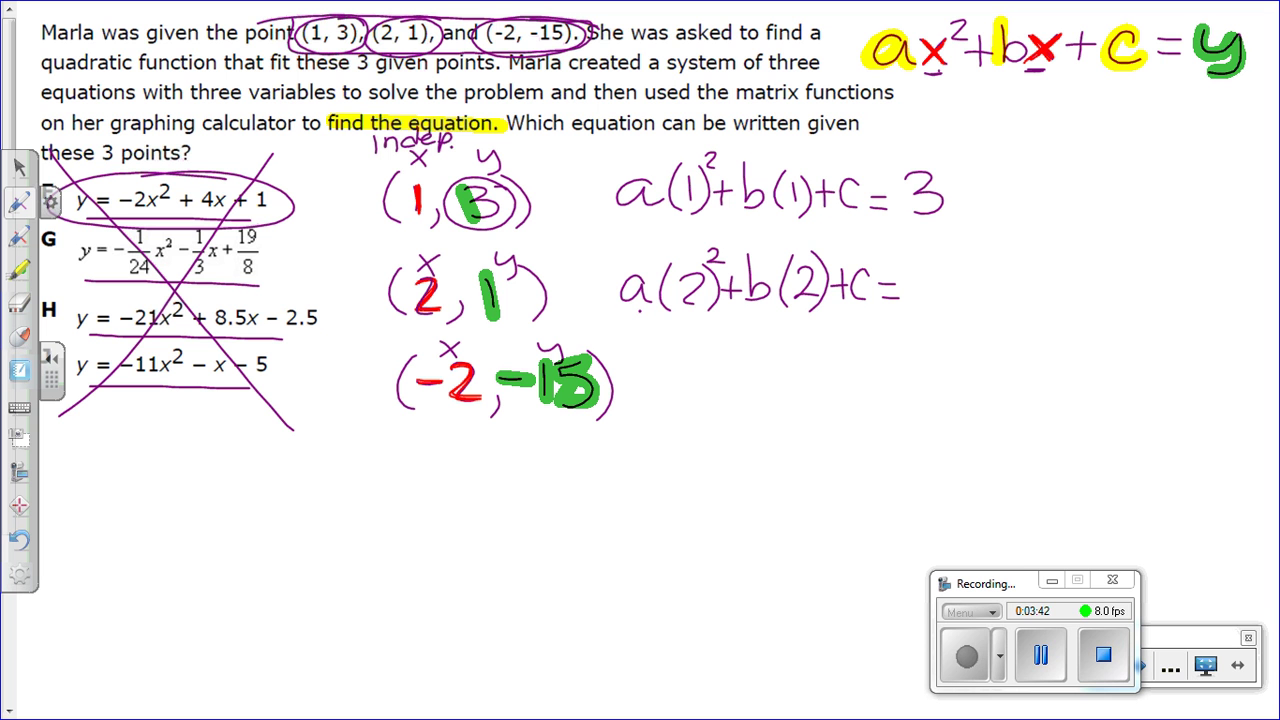